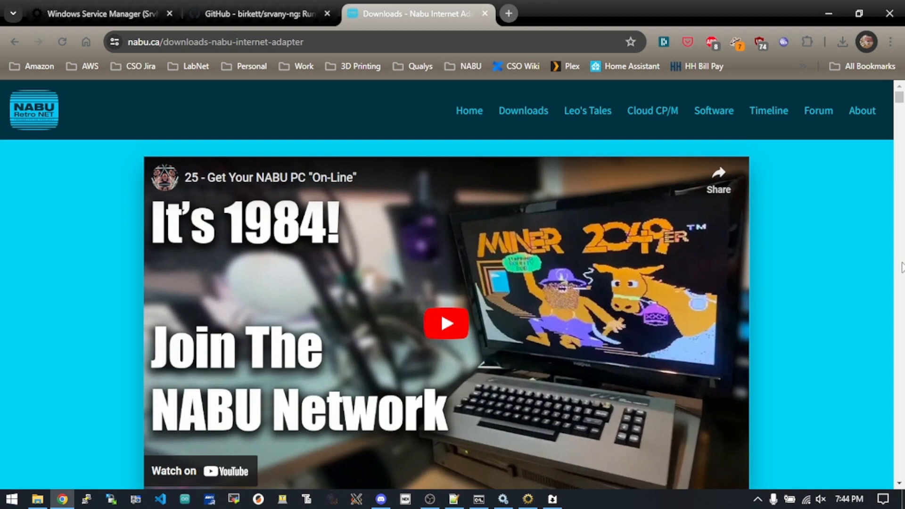
- Find the Windows Installer and Windows Portable downloads on the NABU Internet Adapter page
{"action": "left_click", "coordinate": [901, 469]}
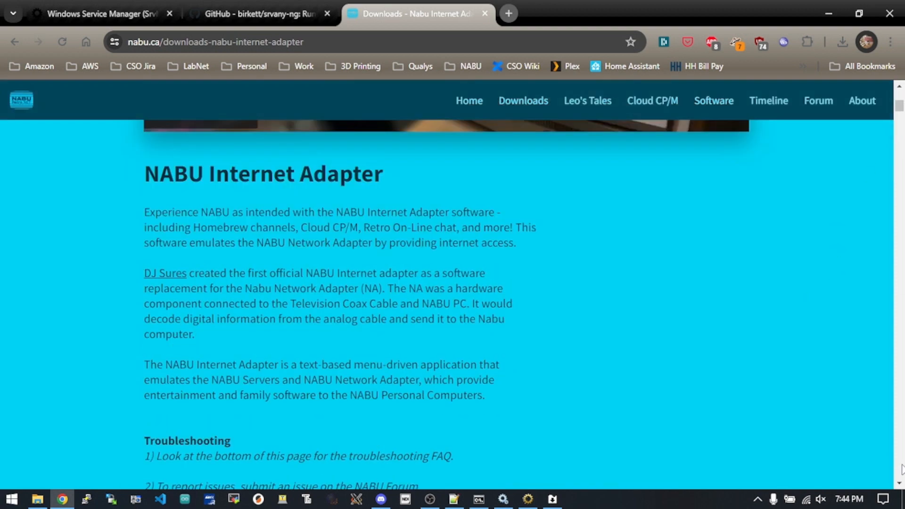
{"action": "left_click", "coordinate": [902, 466]}
{"action": "left_click", "coordinate": [902, 466]}
{"action": "left_click", "coordinate": [902, 465]}
{"action": "left_click", "coordinate": [901, 468]}
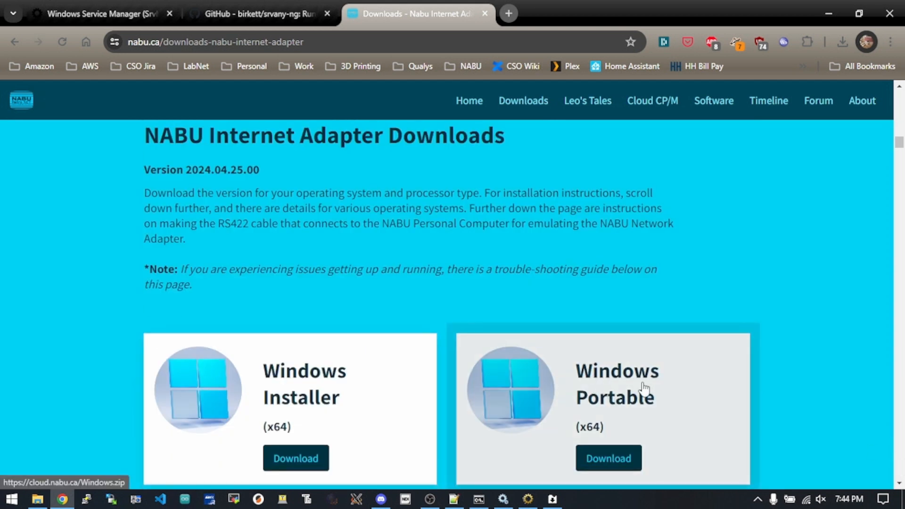
- Switch to File Explorer and inspect the C:\NABU_IA folder's path, adapter application, SERVICE text file and config file
{"action": "left_click", "coordinate": [38, 498]}
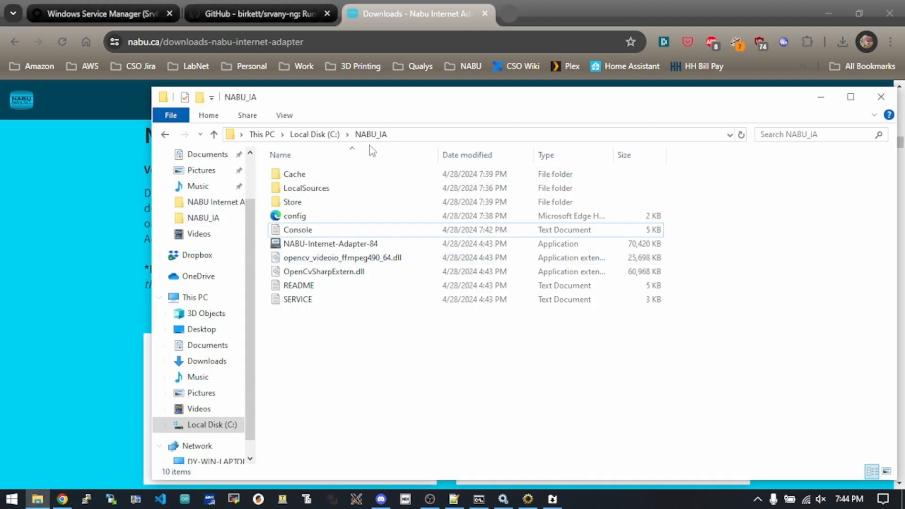
{"action": "left_click", "coordinate": [444, 132]}
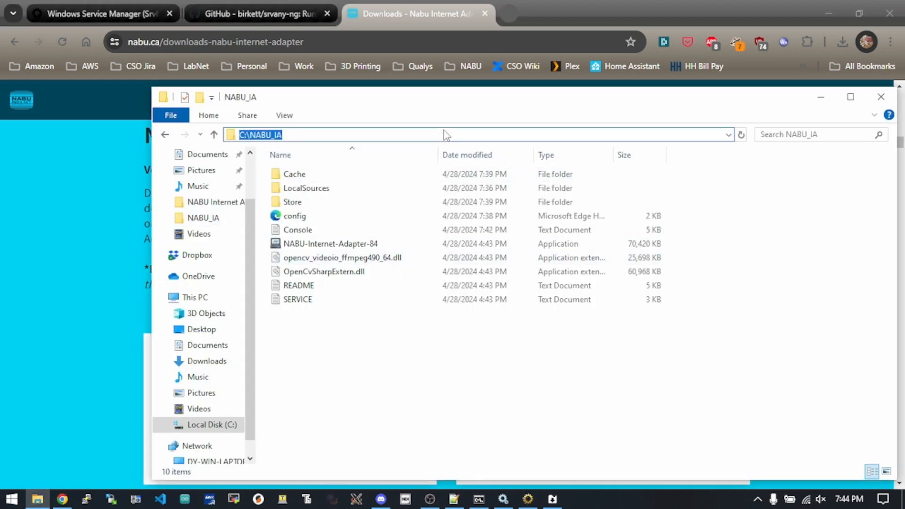
{"action": "left_click", "coordinate": [332, 244]}
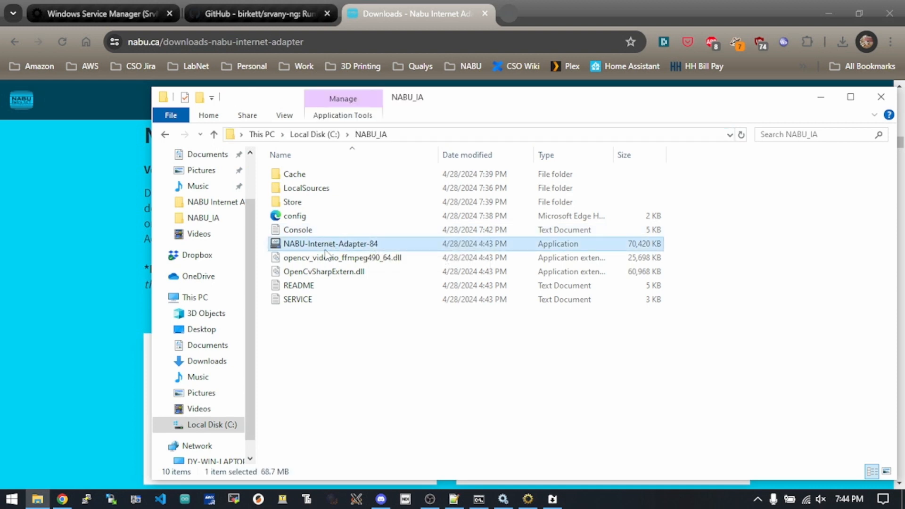
{"action": "left_click", "coordinate": [296, 299]}
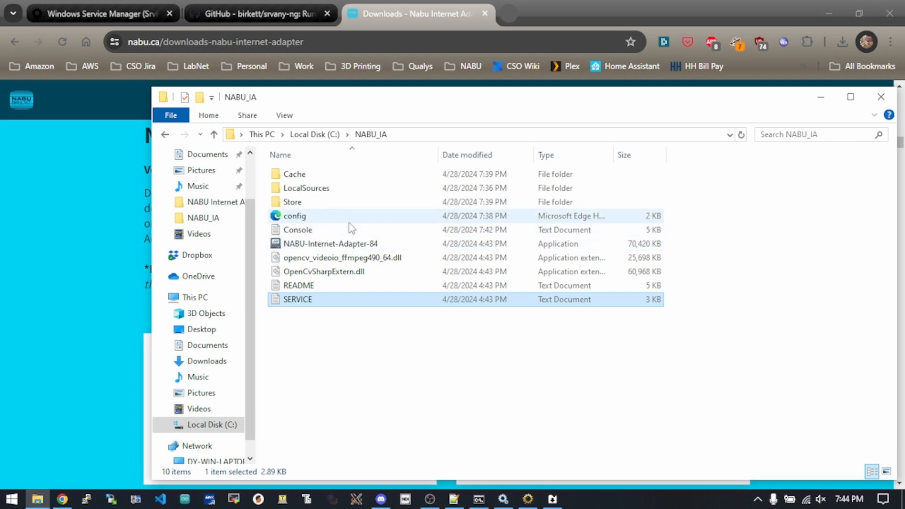
{"action": "left_click", "coordinate": [330, 221]}
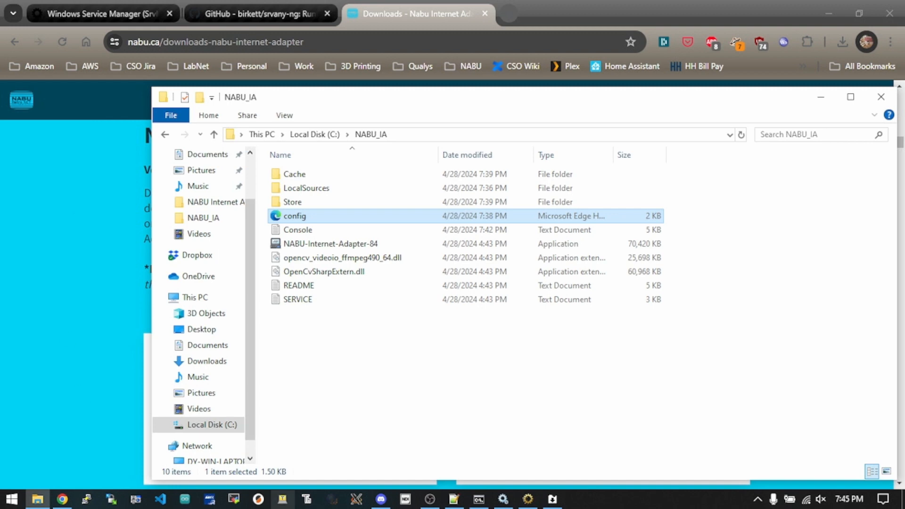
- Switch to Notepad++ and review the COM_Port, LocaSourceFolder and PromptForChannel settings in config.xml
{"action": "left_click", "coordinate": [453, 499]}
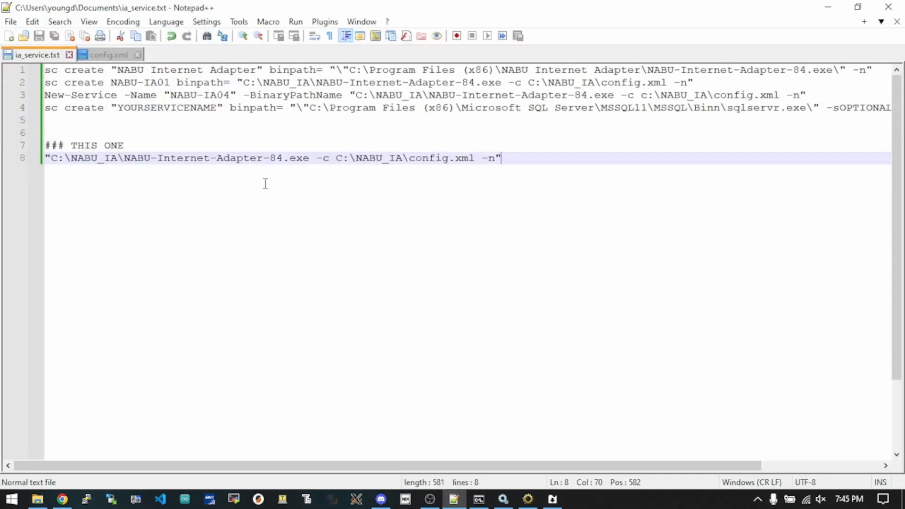
{"action": "left_click", "coordinate": [94, 55]}
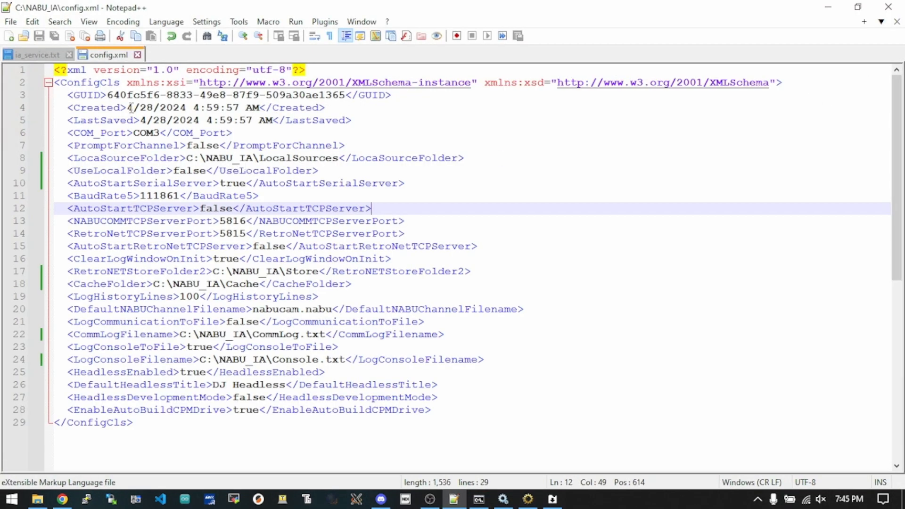
{"action": "left_click", "coordinate": [108, 120]}
{"action": "left_click", "coordinate": [147, 129]}
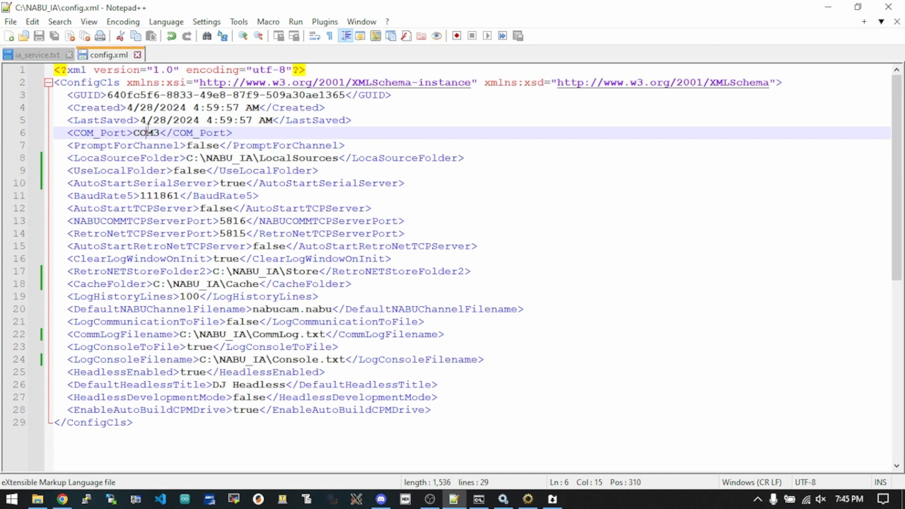
{"action": "left_click", "coordinate": [143, 161]}
{"action": "left_click", "coordinate": [219, 147]}
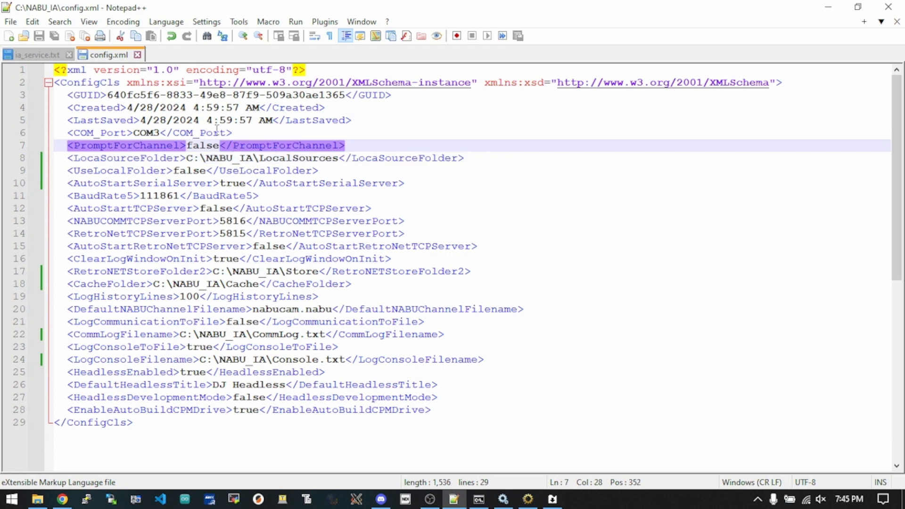
{"action": "left_click", "coordinate": [220, 147]}
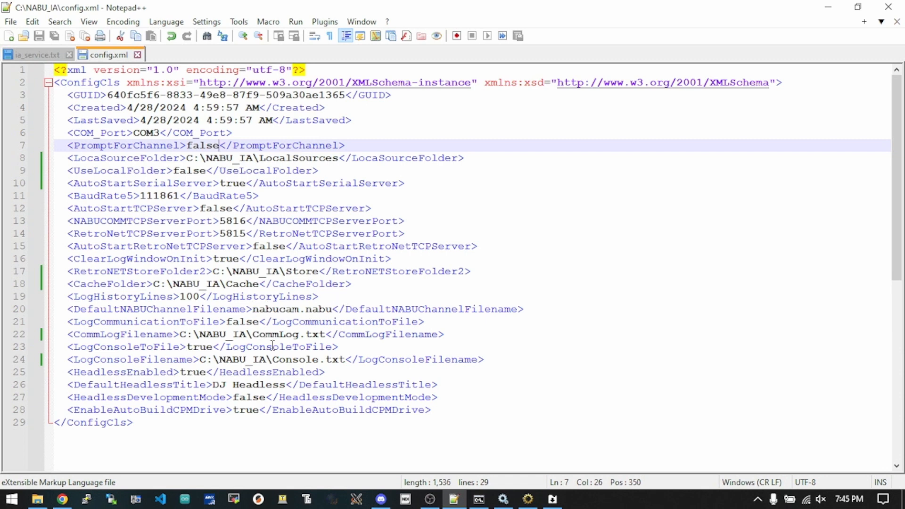
- Check the LogConsoleFilename setting in config.xml and view the console log in WinTail, then minimize both windows
{"action": "left_click", "coordinate": [265, 359]}
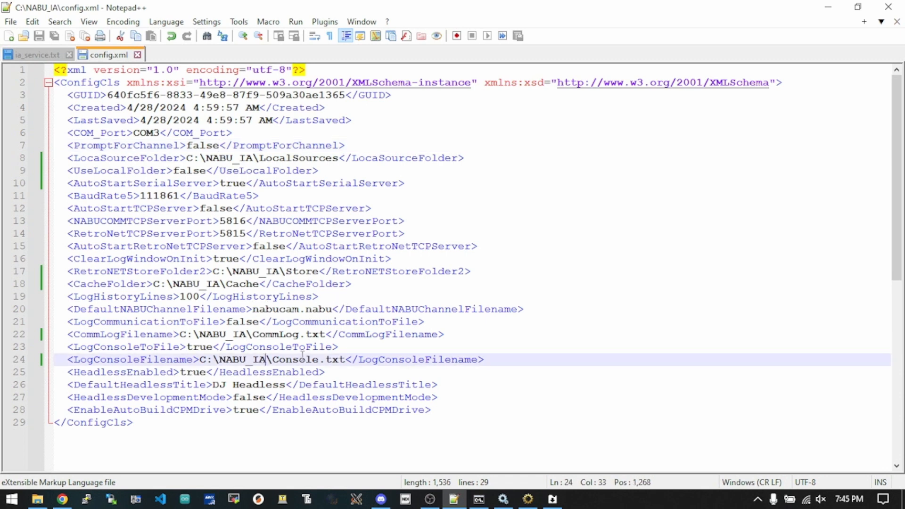
{"action": "left_click", "coordinate": [300, 359]}
{"action": "left_click", "coordinate": [552, 501]}
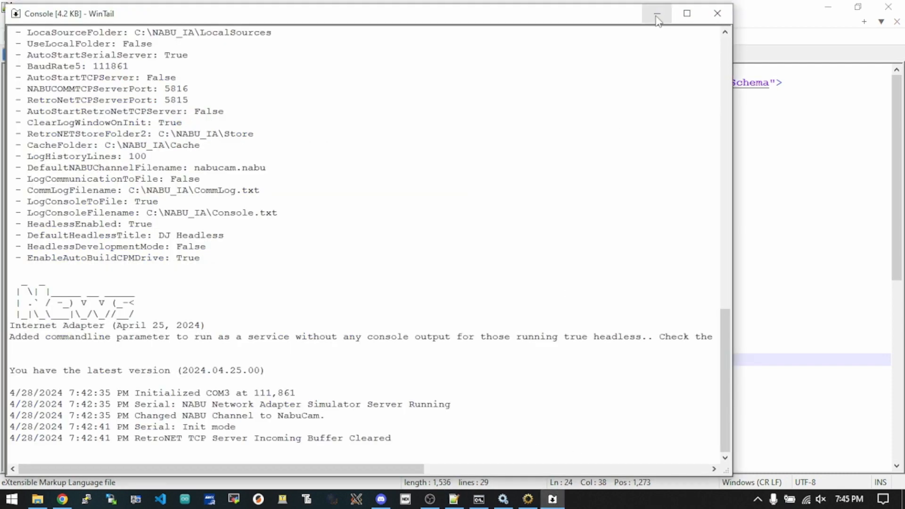
{"action": "left_click", "coordinate": [657, 14]}
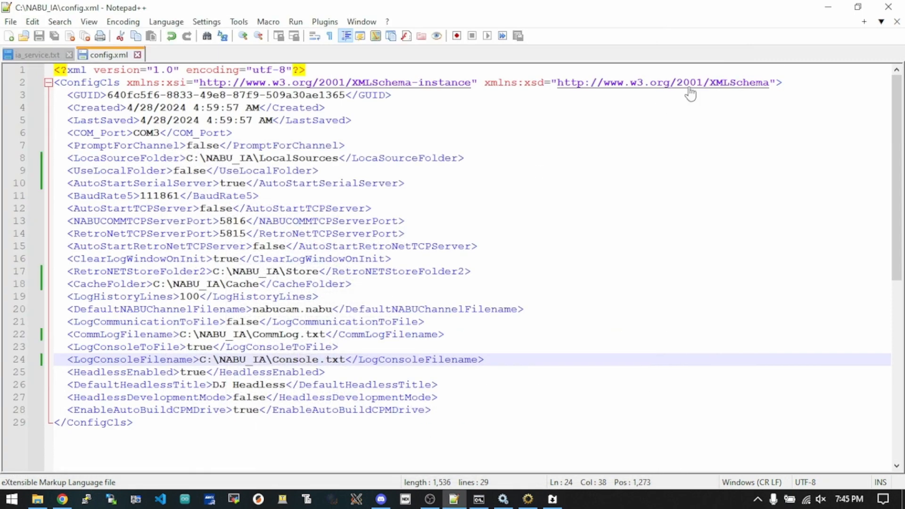
{"action": "left_click", "coordinate": [824, 12]}
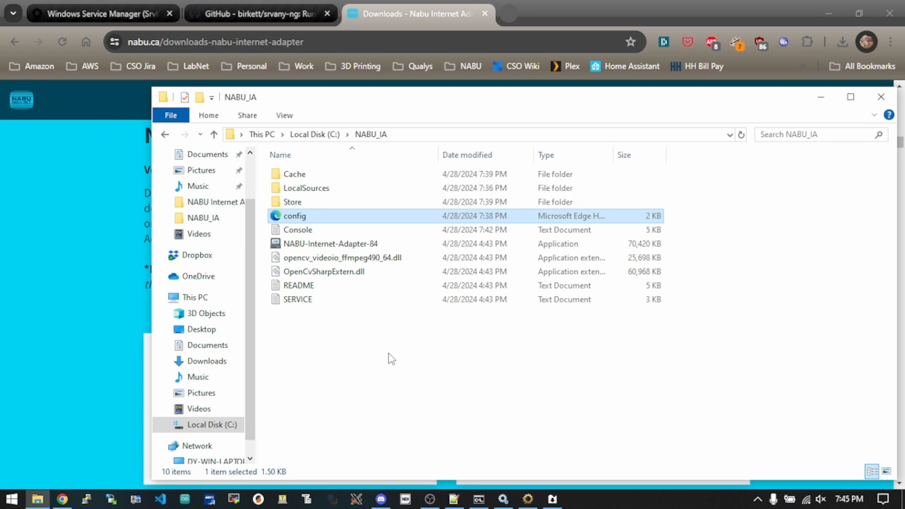
- In the browser, close the NABU downloads page and compare the srvany-ng and Windows Service Manager (SrvMan) pages
{"action": "left_click", "coordinate": [24, 184]}
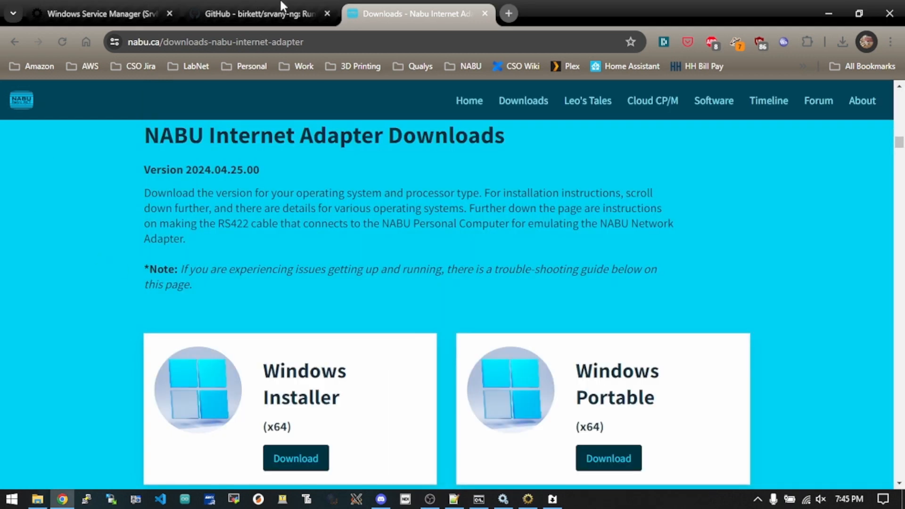
{"action": "left_click", "coordinate": [484, 14]}
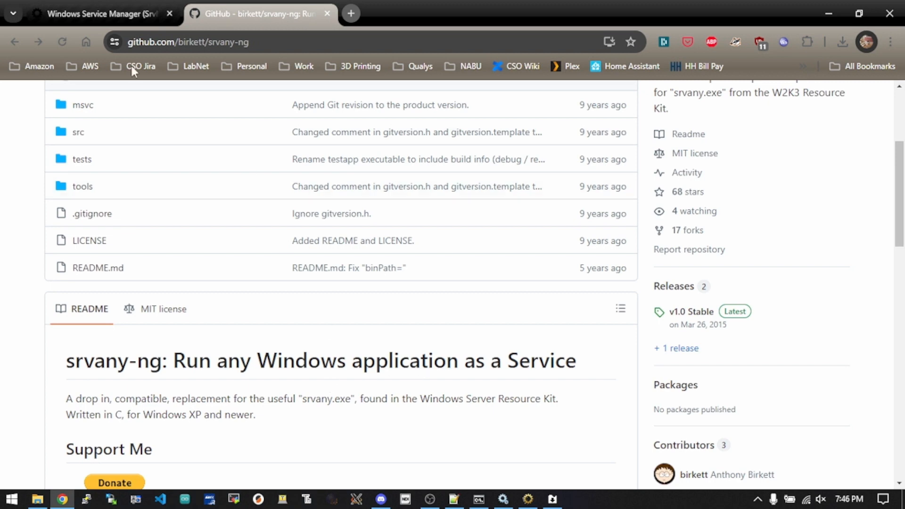
{"action": "left_click", "coordinate": [90, 14]}
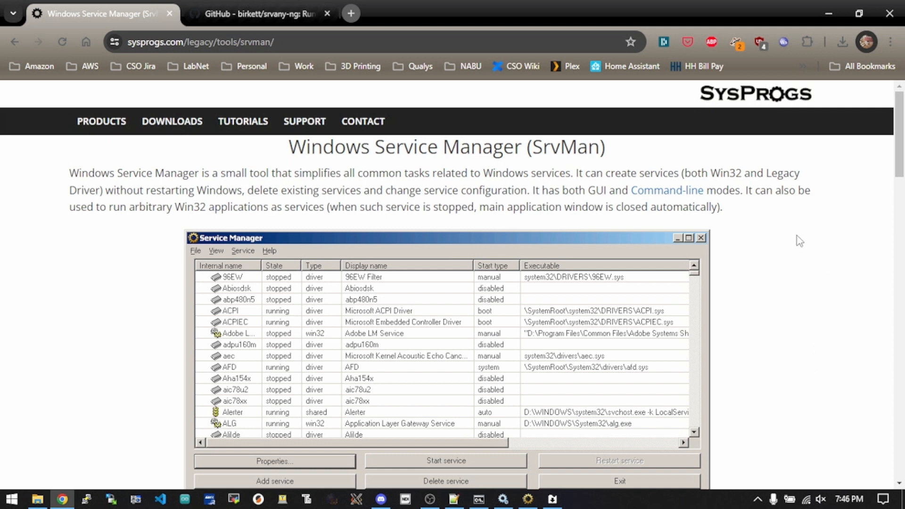
{"action": "left_click", "coordinate": [248, 11]}
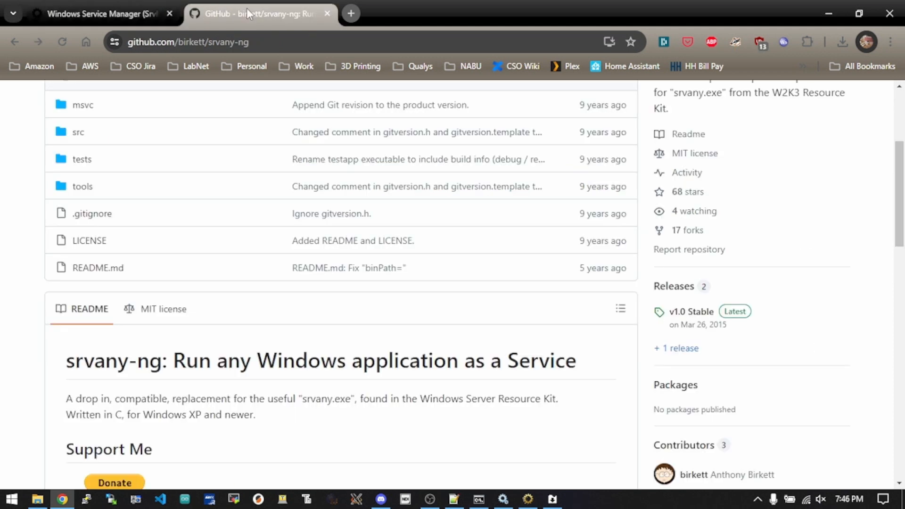
{"action": "left_click", "coordinate": [90, 14]}
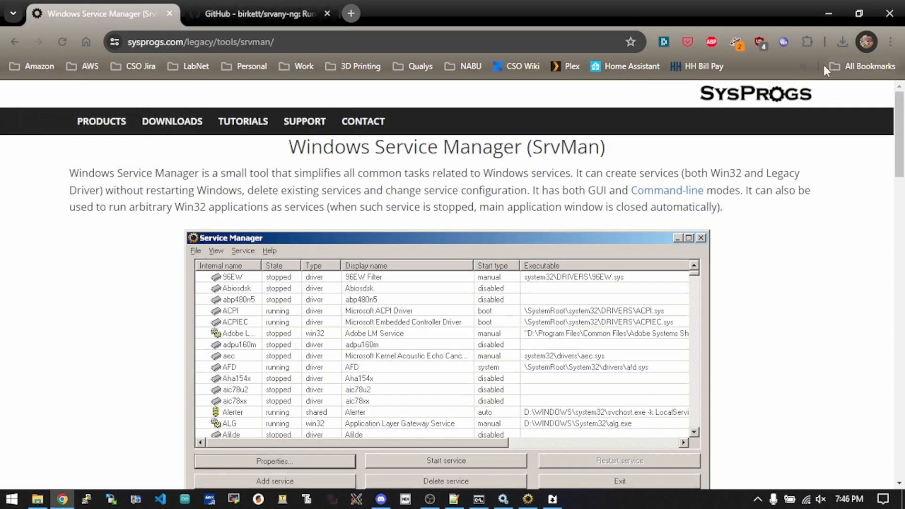
{"action": "left_click", "coordinate": [828, 18]}
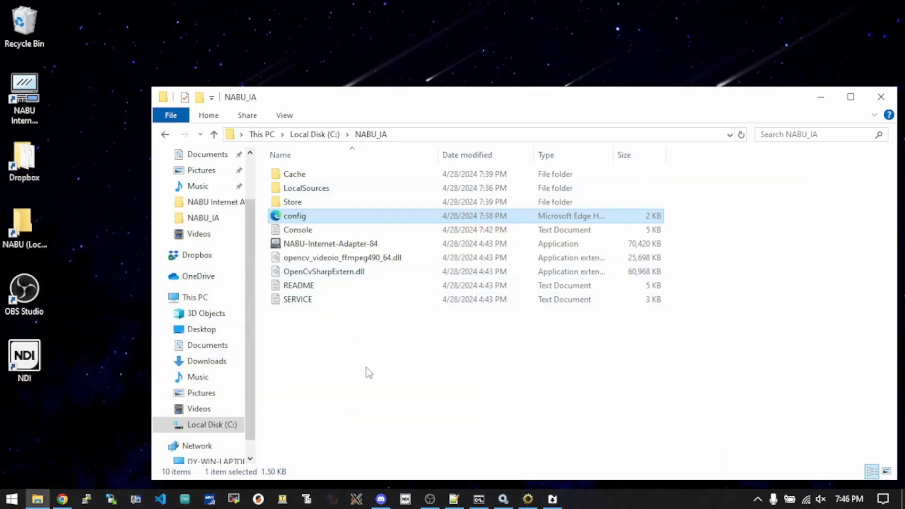
- In Notepad++, review the command line under THIS ONE in ia_service.txt, including its -c config path and -n option
{"action": "left_click", "coordinate": [505, 396]}
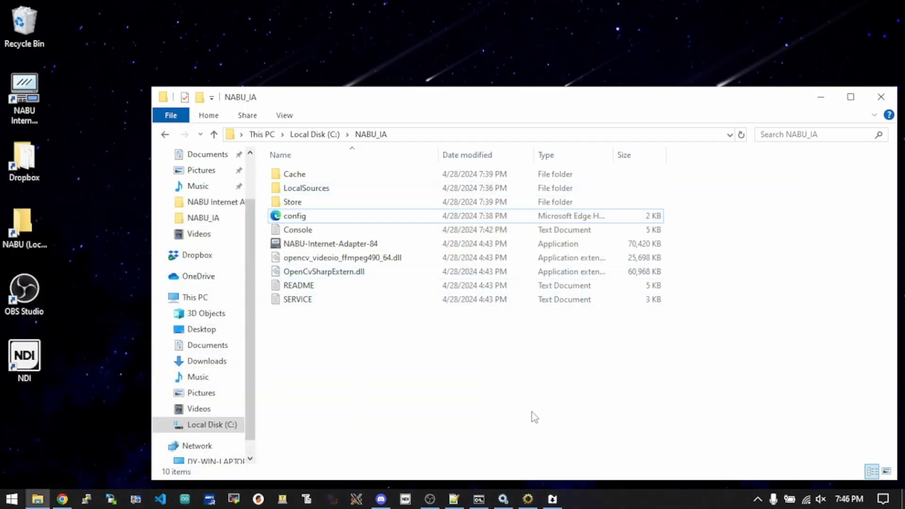
{"action": "left_click", "coordinate": [452, 498]}
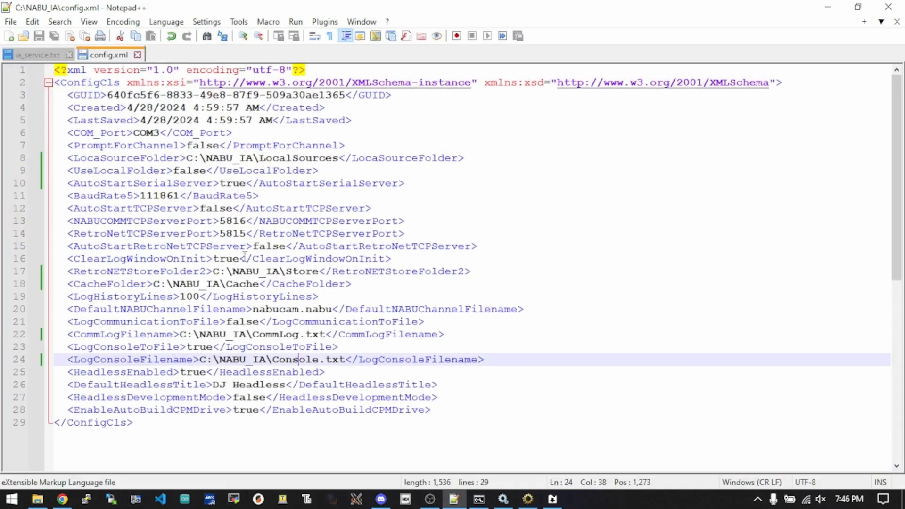
{"action": "left_click", "coordinate": [43, 55]}
{"action": "left_click_drag", "start_coordinate": [118, 158], "coordinate": [279, 182]}
{"action": "left_click", "coordinate": [335, 158]}
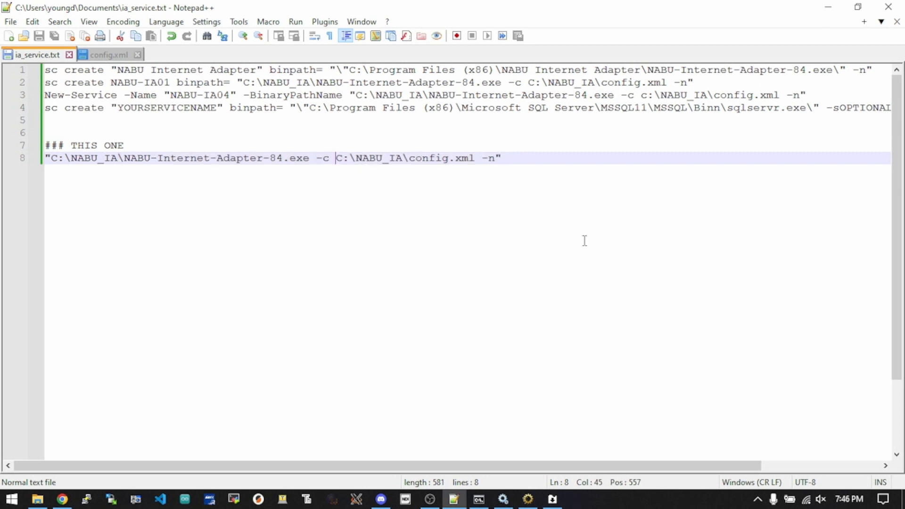
{"action": "key", "text": "End"}
{"action": "left_click", "coordinate": [513, 161]}
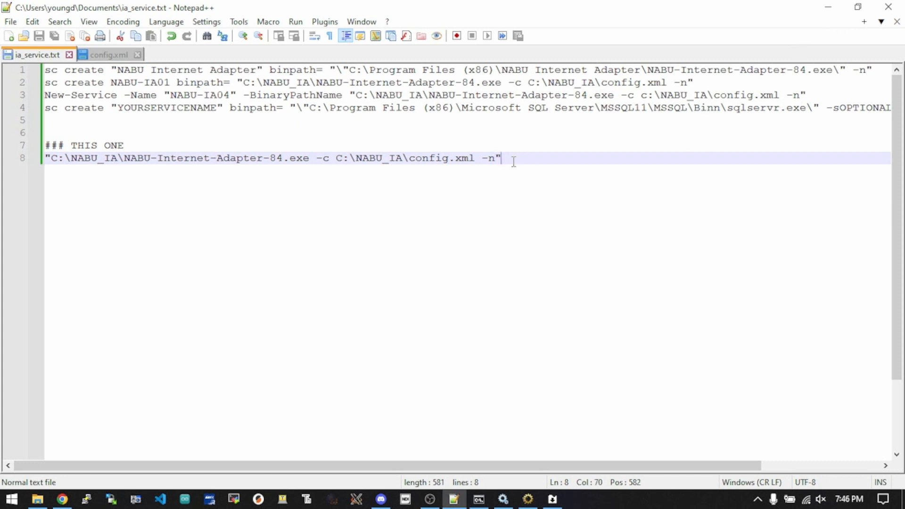
{"action": "left_click", "coordinate": [828, 11]}
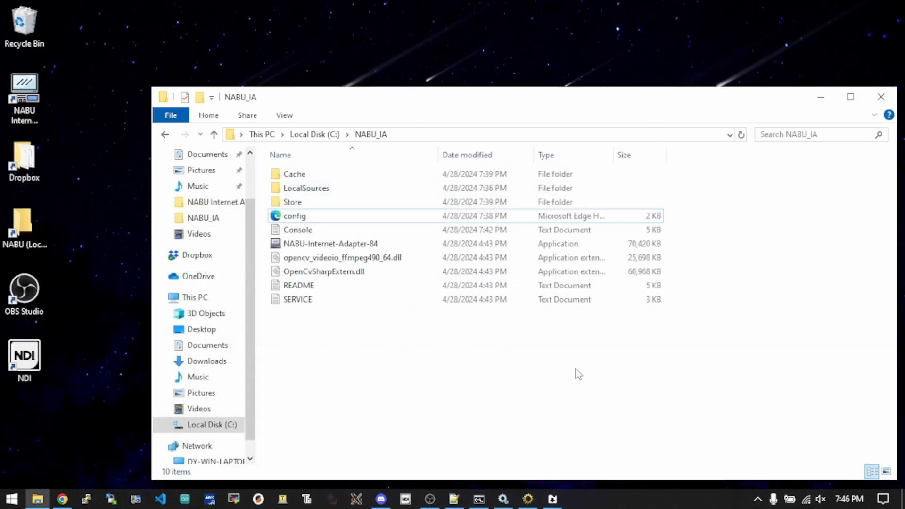
- Switch to SrvMan's Service Manager, examine the properties of the NABU-IA01 service, and close them without changes
{"action": "left_click", "coordinate": [527, 499]}
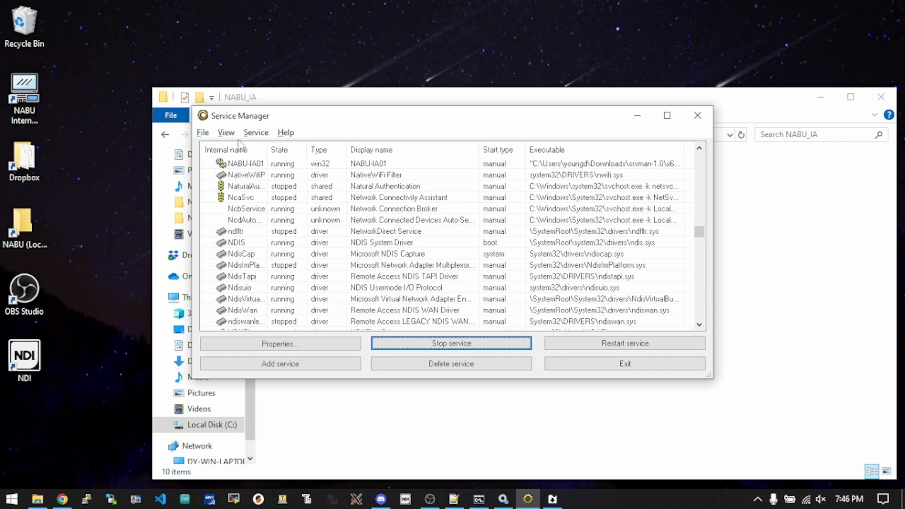
{"action": "left_click", "coordinate": [261, 165]}
{"action": "left_click", "coordinate": [251, 199]}
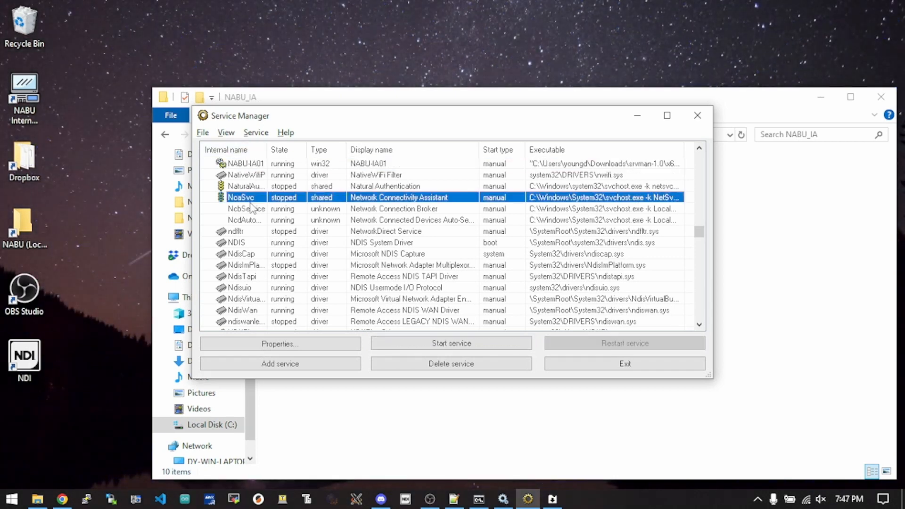
{"action": "double_click", "coordinate": [250, 165]}
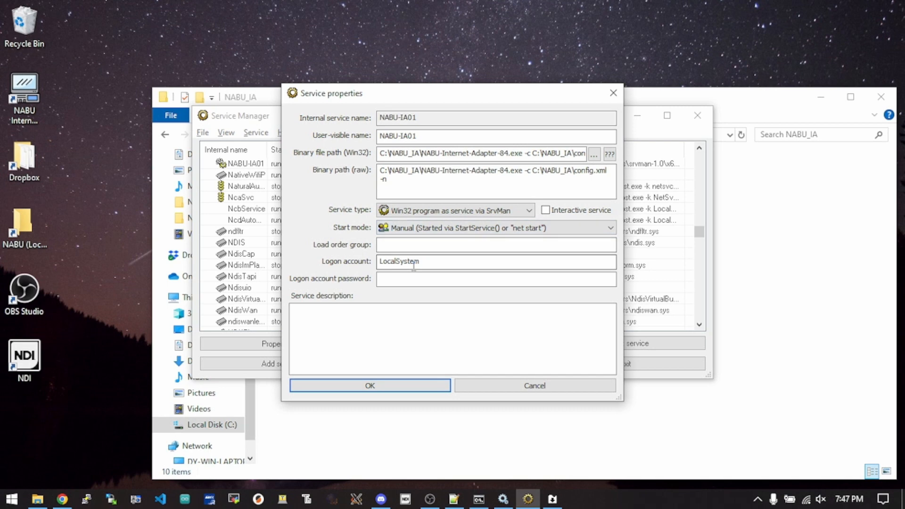
{"action": "left_click", "coordinate": [534, 386]}
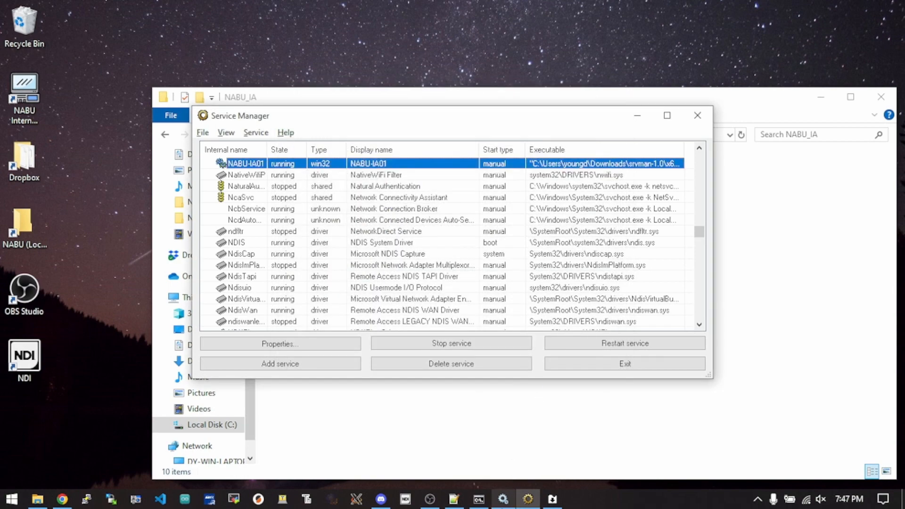
- Switch to Windows Services and examine the full executable path in the NABU-IA01 service's properties
{"action": "left_click", "coordinate": [502, 500]}
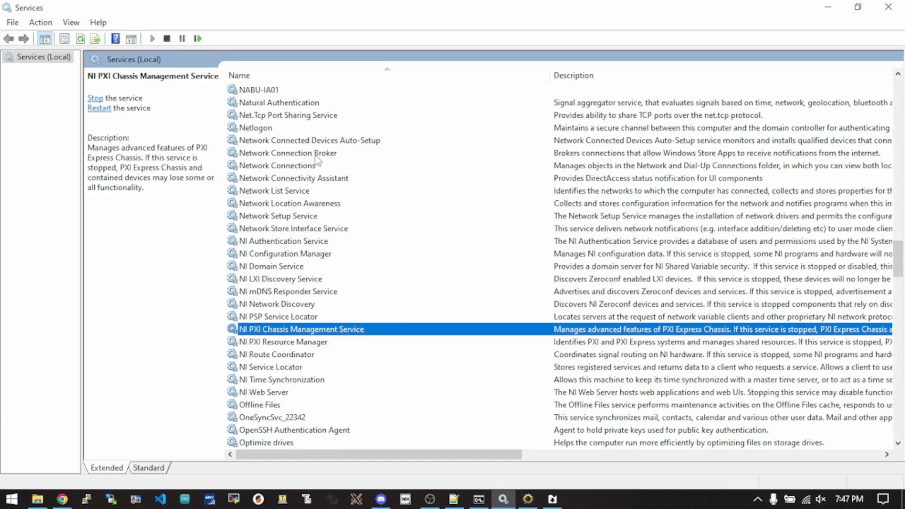
{"action": "double_click", "coordinate": [292, 91]}
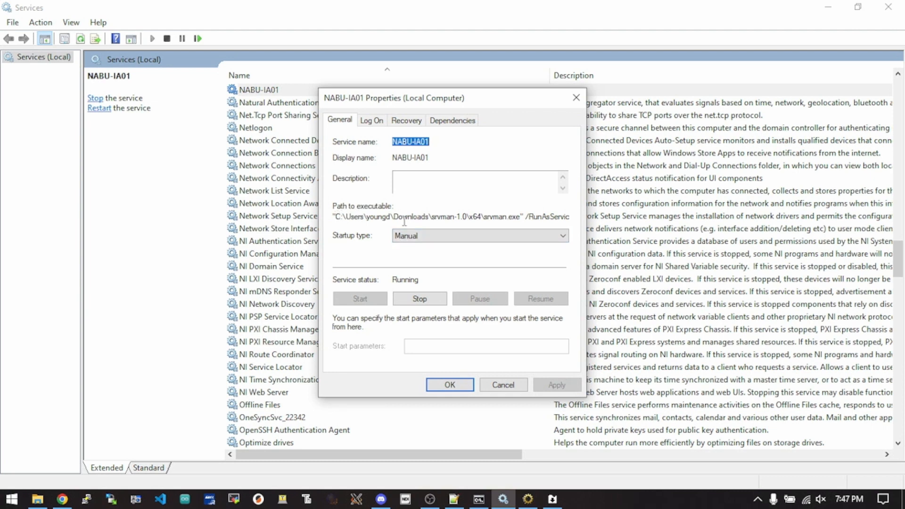
{"action": "left_click", "coordinate": [434, 214]}
{"action": "double_click", "coordinate": [452, 218]}
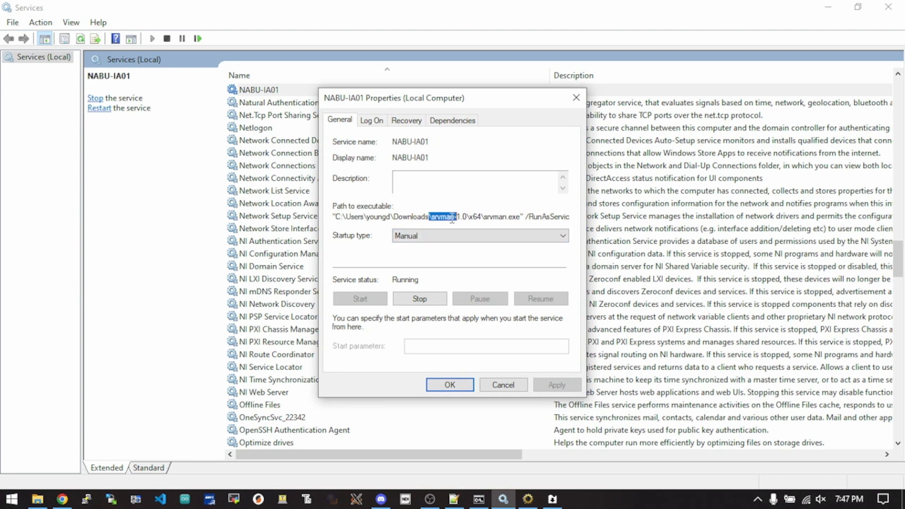
{"action": "left_click", "coordinate": [503, 211]}
{"action": "double_click", "coordinate": [556, 215]}
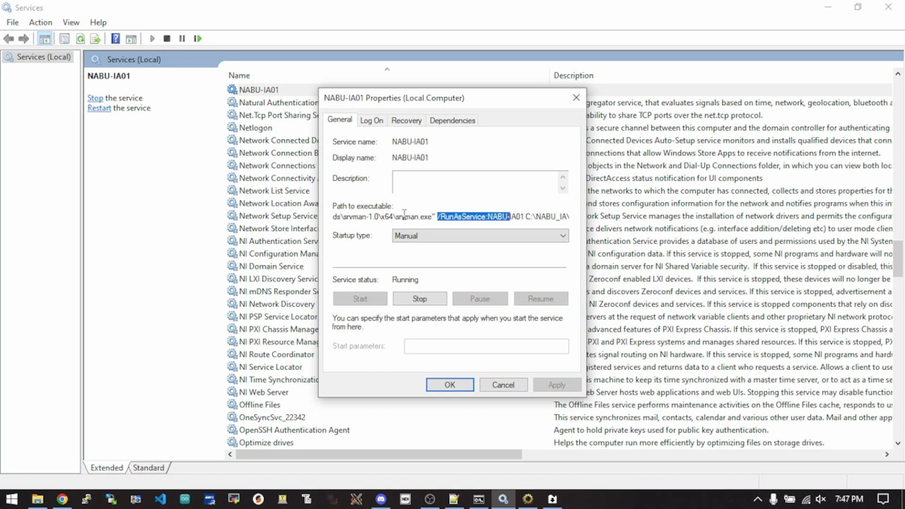
{"action": "left_click_drag", "start_coordinate": [401, 217], "coordinate": [260, 212]}
{"action": "left_click", "coordinate": [375, 218]}
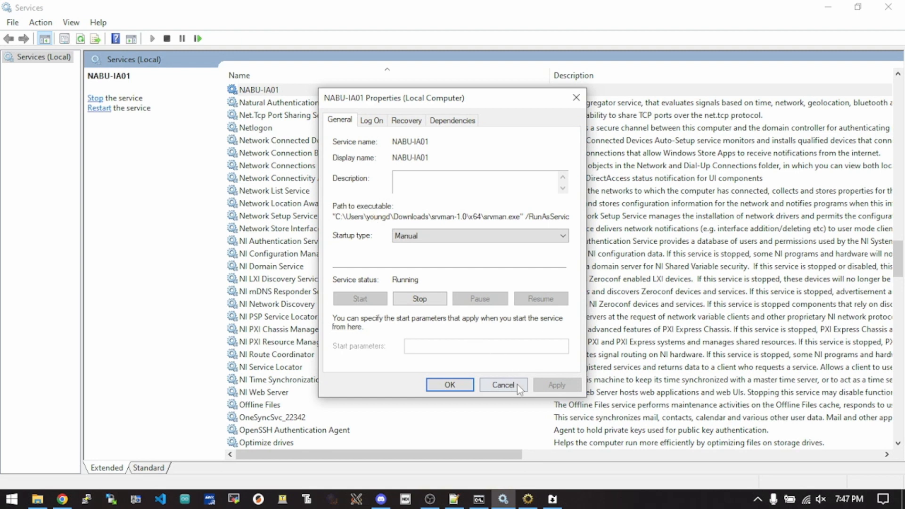
- Stop the NABU-IA01 service from its properties in Windows Services, then close the properties and put the Services window away
{"action": "left_click", "coordinate": [414, 303]}
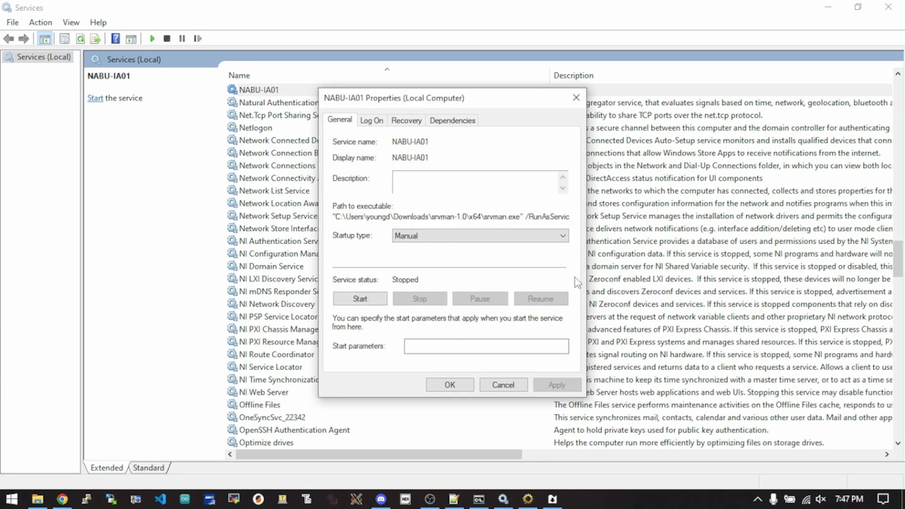
{"action": "left_click", "coordinate": [502, 385]}
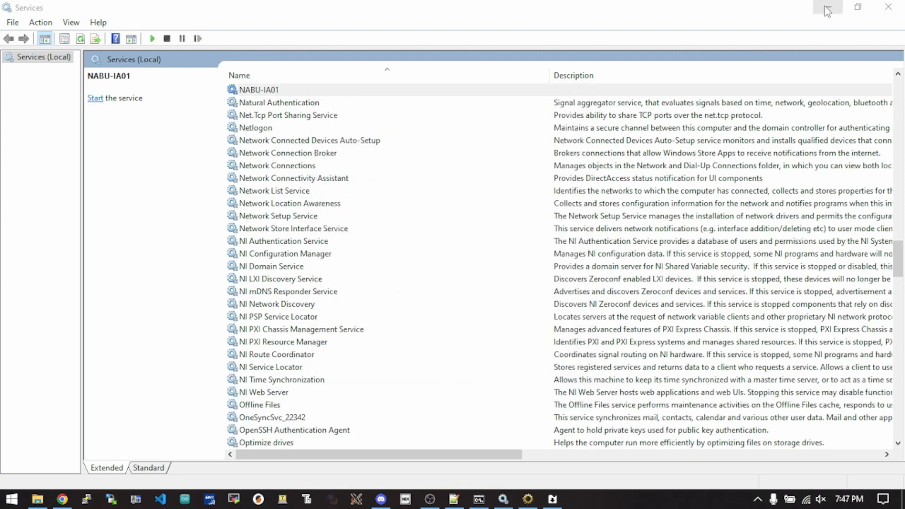
{"action": "left_click", "coordinate": [827, 10]}
{"action": "left_click", "coordinate": [372, 478]}
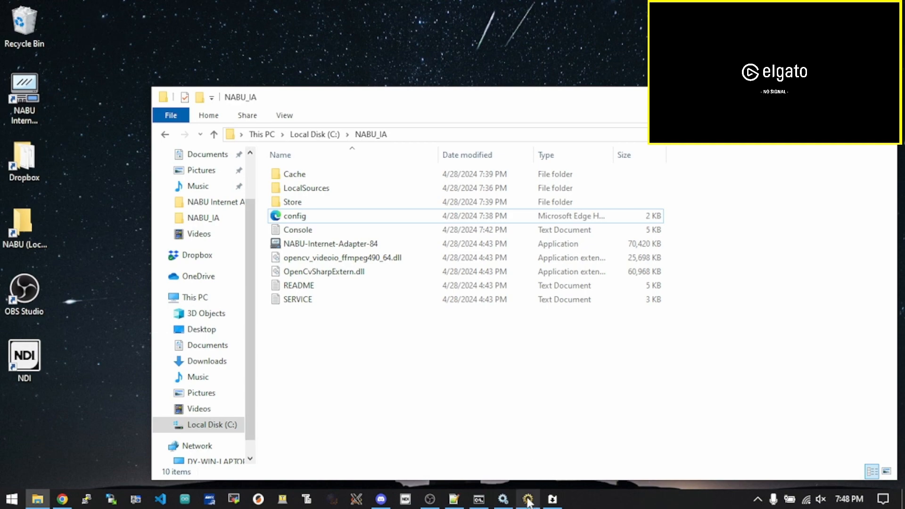
- Bring up the Console log in WinTail, start the NABU-IA01 service from SrvMan's Service Manager, and return to the log
{"action": "mouse_move", "coordinate": [529, 504]}
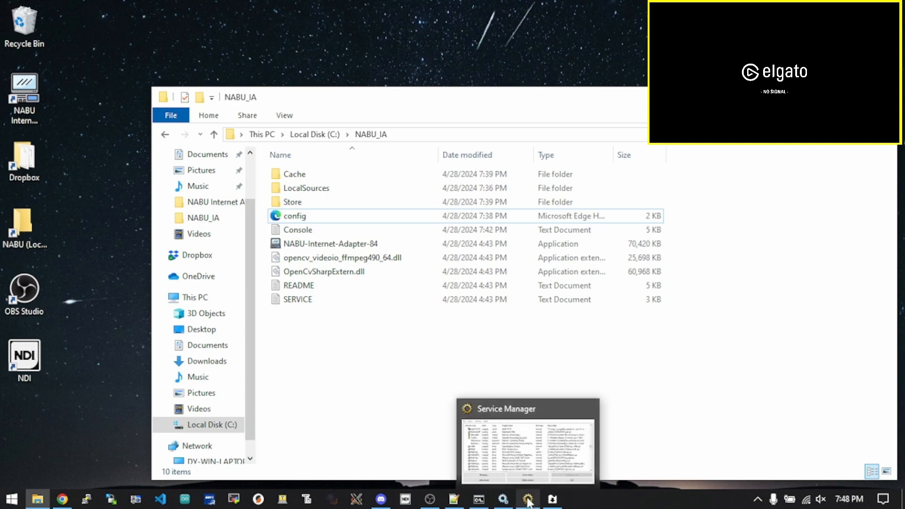
{"action": "left_click", "coordinate": [551, 500]}
{"action": "left_click", "coordinate": [527, 502]}
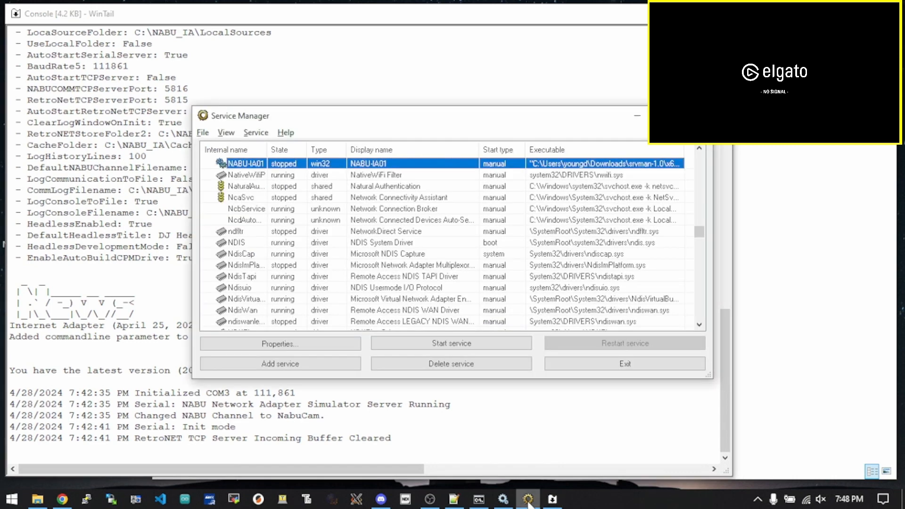
{"action": "left_click", "coordinate": [420, 343]}
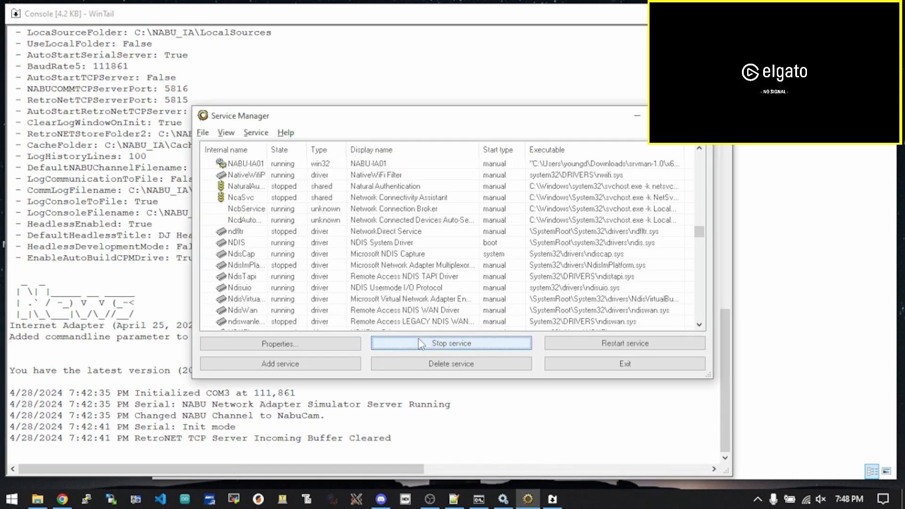
{"action": "left_click", "coordinate": [496, 434]}
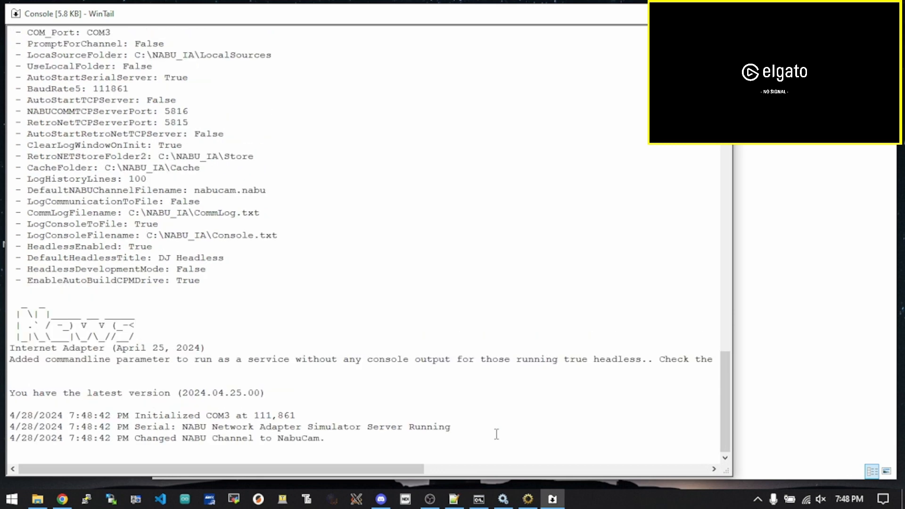